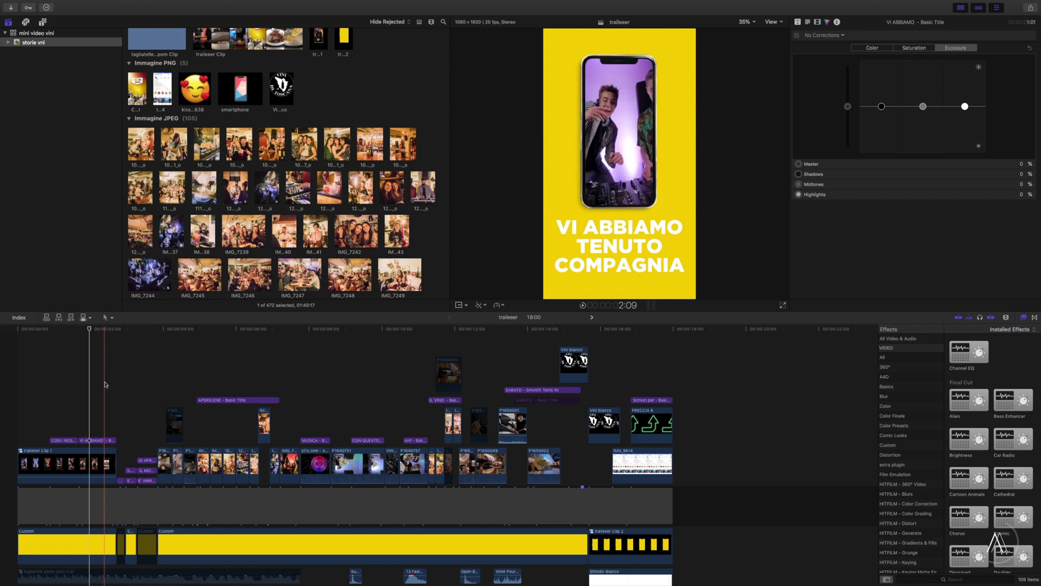
Open the traileeer Clip 1 compound clip, examine its nested video over the smartphone mockup, and return to the main traileeer timeline.
{"action": "scroll", "coordinate": [105, 384], "scroll_direction": "down", "scroll_amount": 5}
{"action": "left_click", "coordinate": [20, 352]}
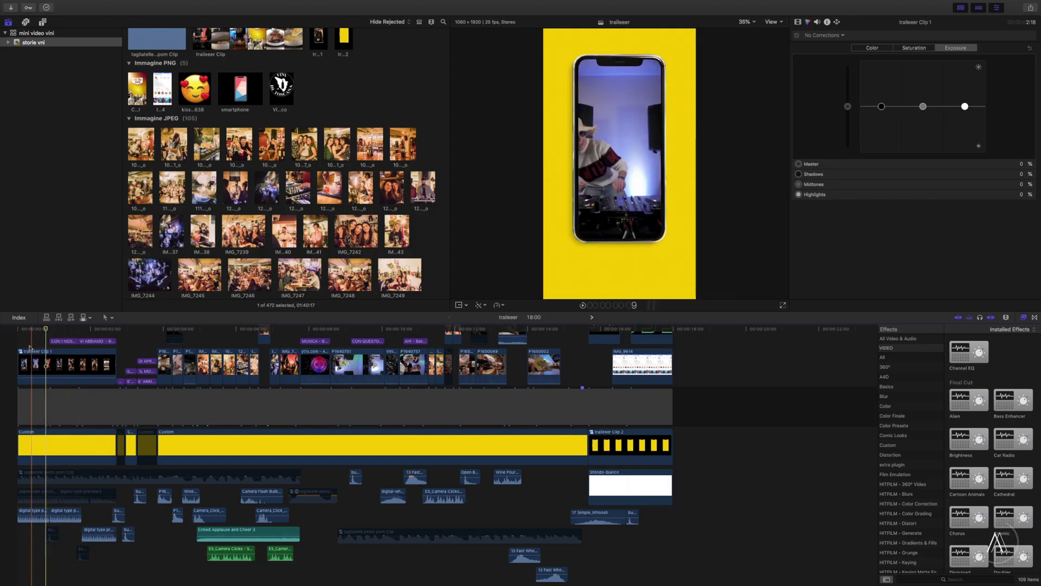
{"action": "double_click", "coordinate": [20, 355]}
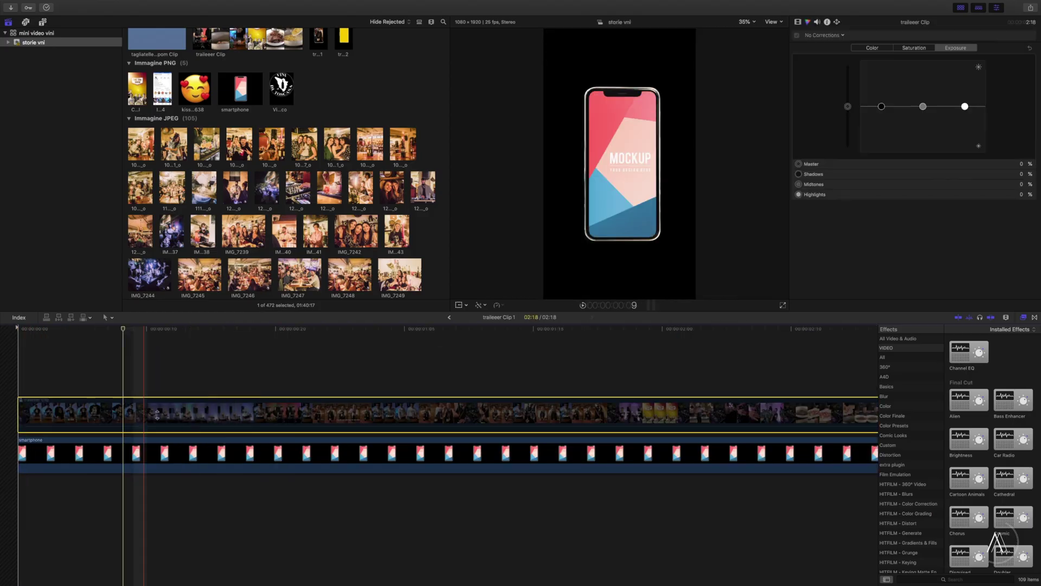
{"action": "left_click", "coordinate": [139, 421]}
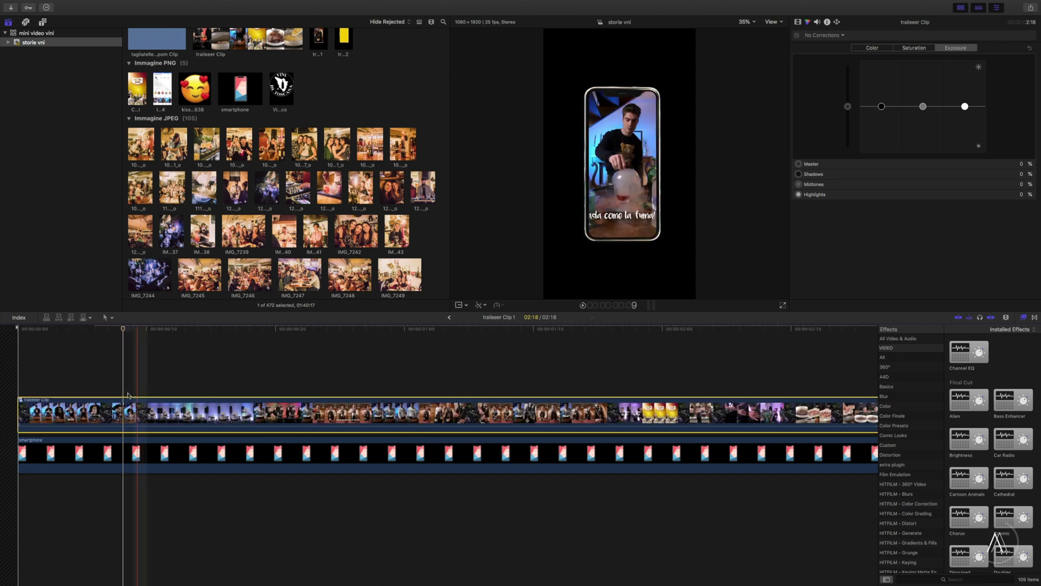
{"action": "left_click", "coordinate": [138, 422]}
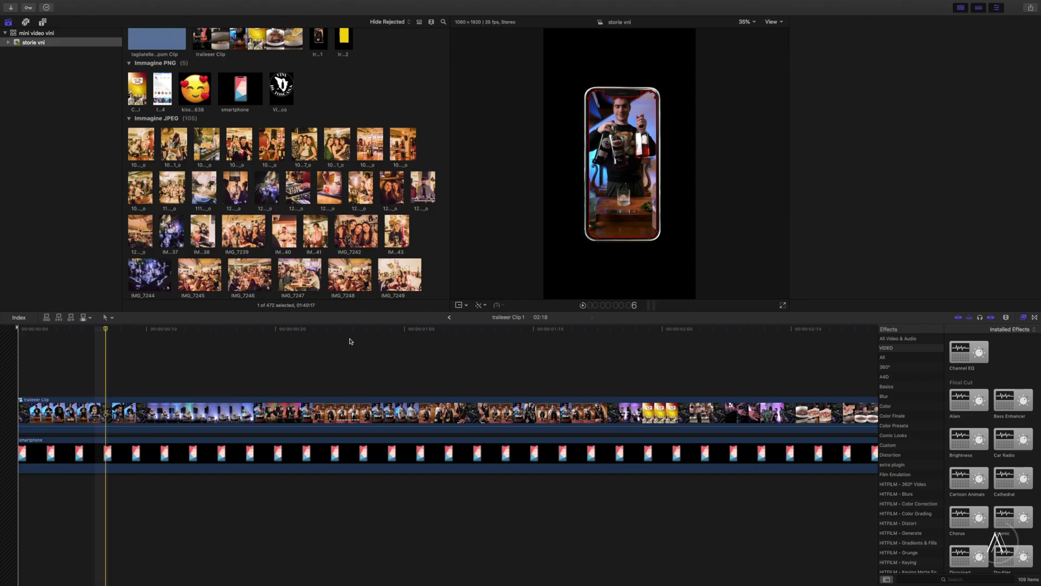
{"action": "left_click", "coordinate": [449, 317]}
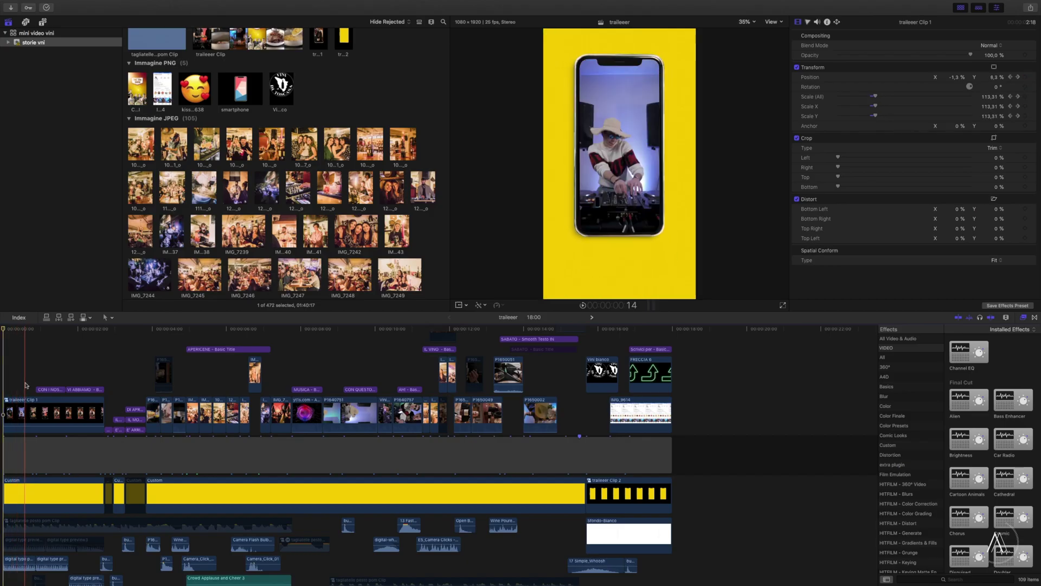
Examine the CON I NOSTRI title and the position keyframes in traileeer Clip 1's video animation, and play the opening.
{"action": "left_click", "coordinate": [34, 383]}
{"action": "left_click", "coordinate": [38, 389]}
{"action": "key", "text": "Home"}
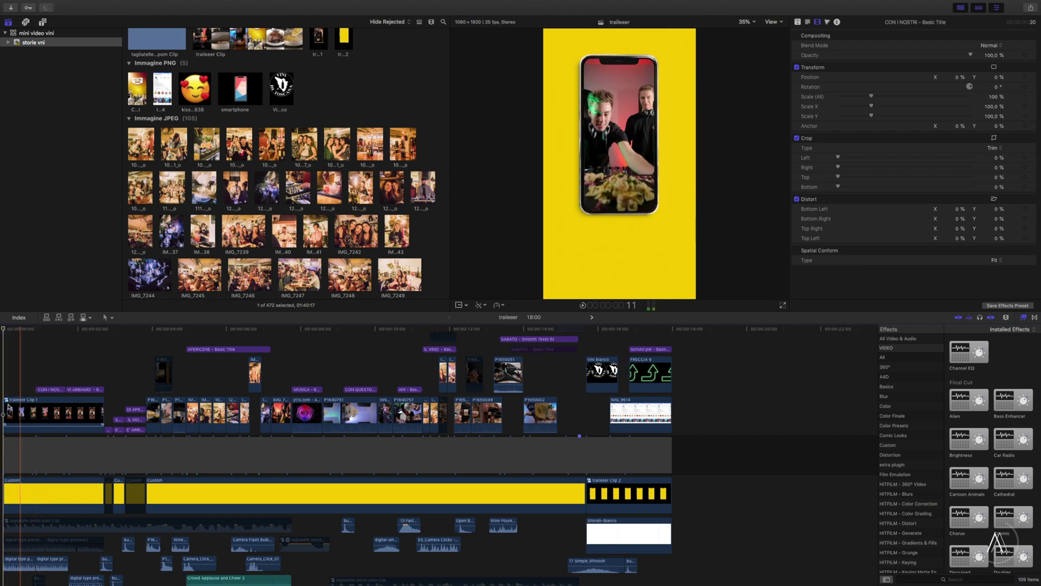
{"action": "double_click", "coordinate": [9, 406]}
{"action": "left_click", "coordinate": [77, 420]}
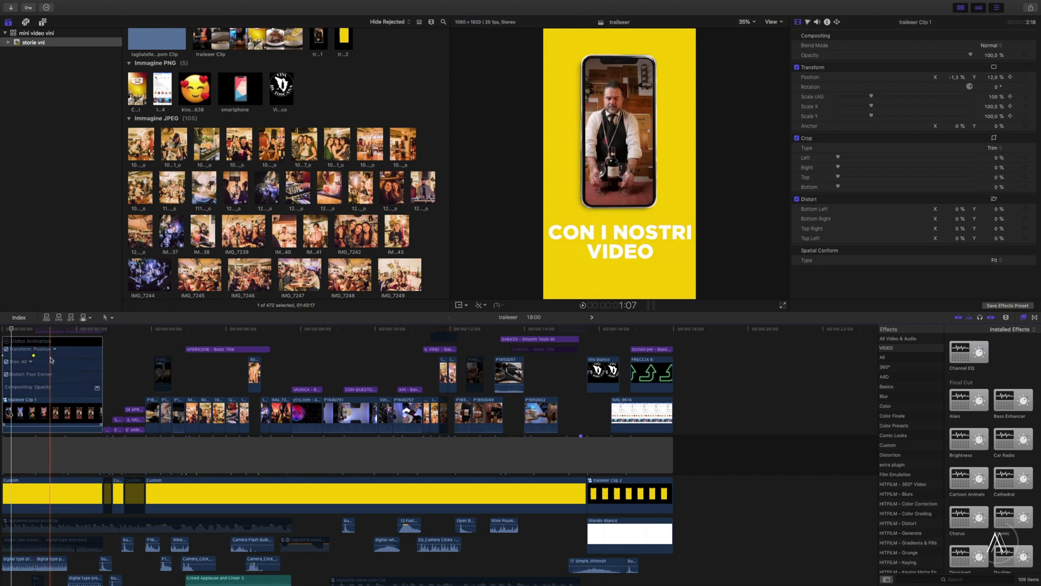
{"action": "key", "text": "ctrl+v"}
{"action": "key", "text": "space"}
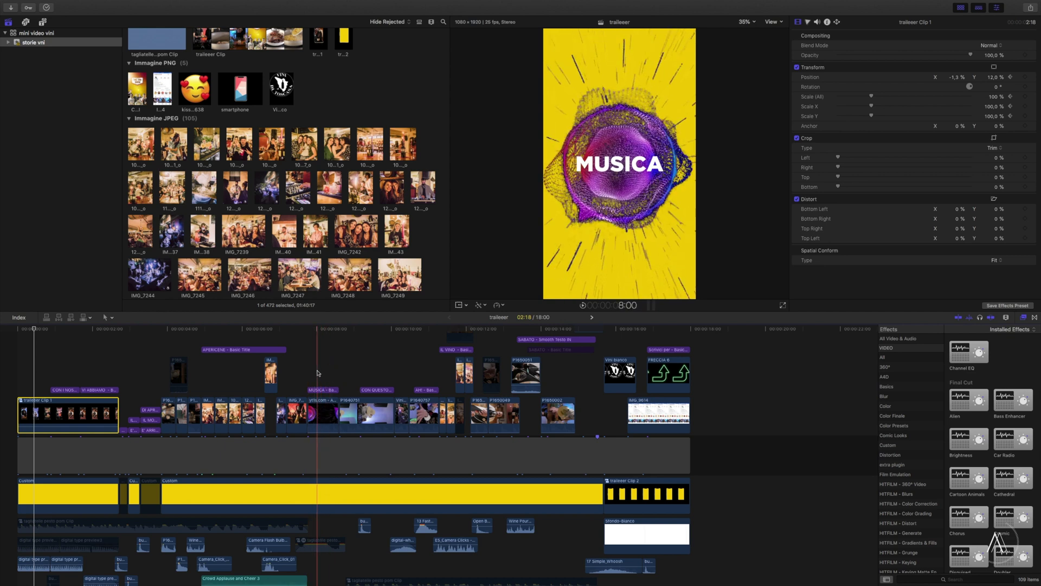
Compare the audio spectrum clip under the MUSICA title with its Keyer off and on, and examine the SABATO title.
{"action": "left_click", "coordinate": [318, 373]}
{"action": "left_click", "coordinate": [320, 412]}
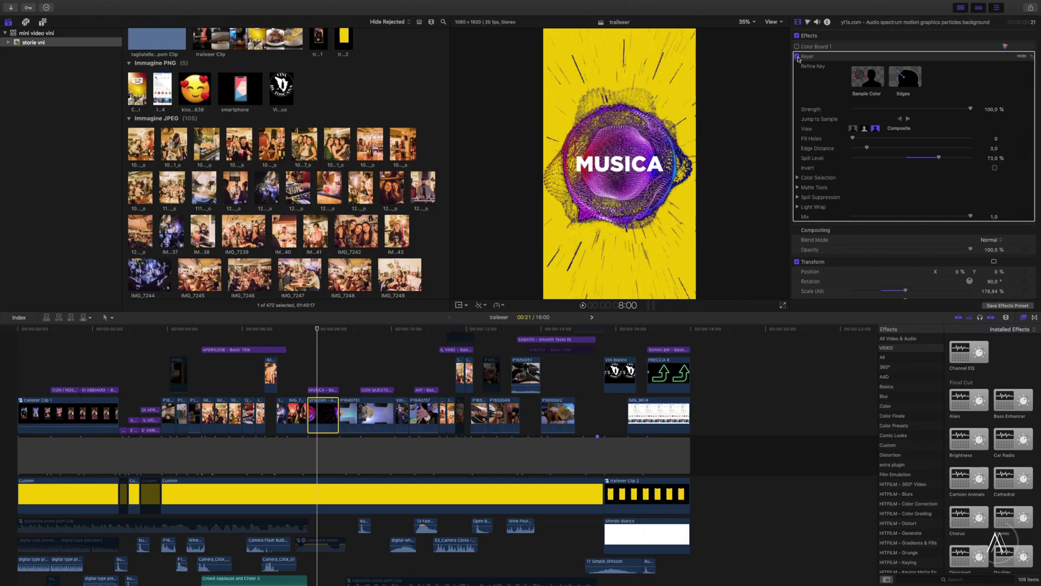
{"action": "left_click", "coordinate": [797, 56]}
{"action": "left_click", "coordinate": [797, 57]}
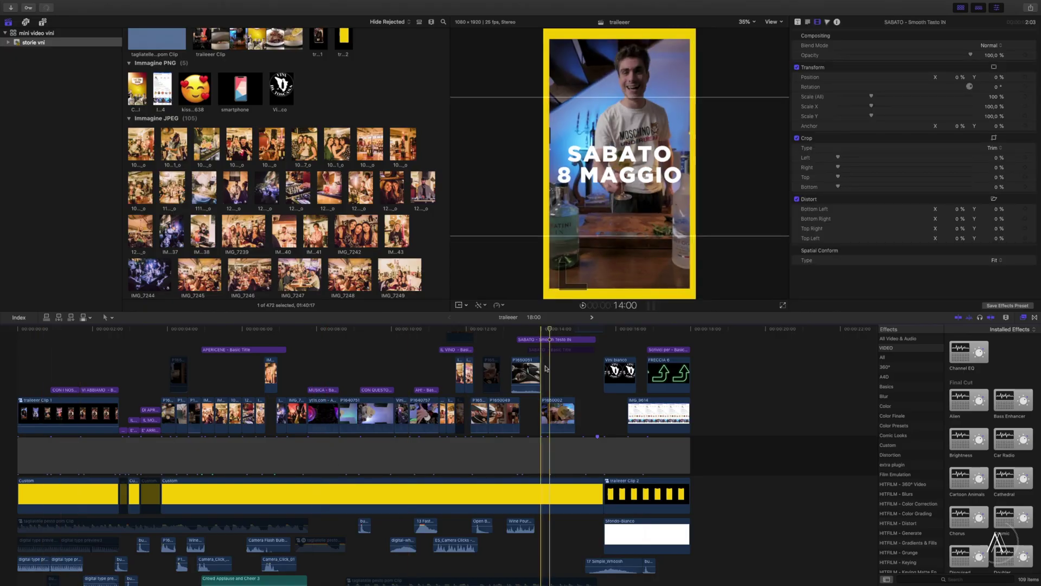
{"action": "left_click", "coordinate": [551, 339]}
{"action": "scroll", "coordinate": [552, 356], "scroll_direction": "up", "scroll_amount": 1}
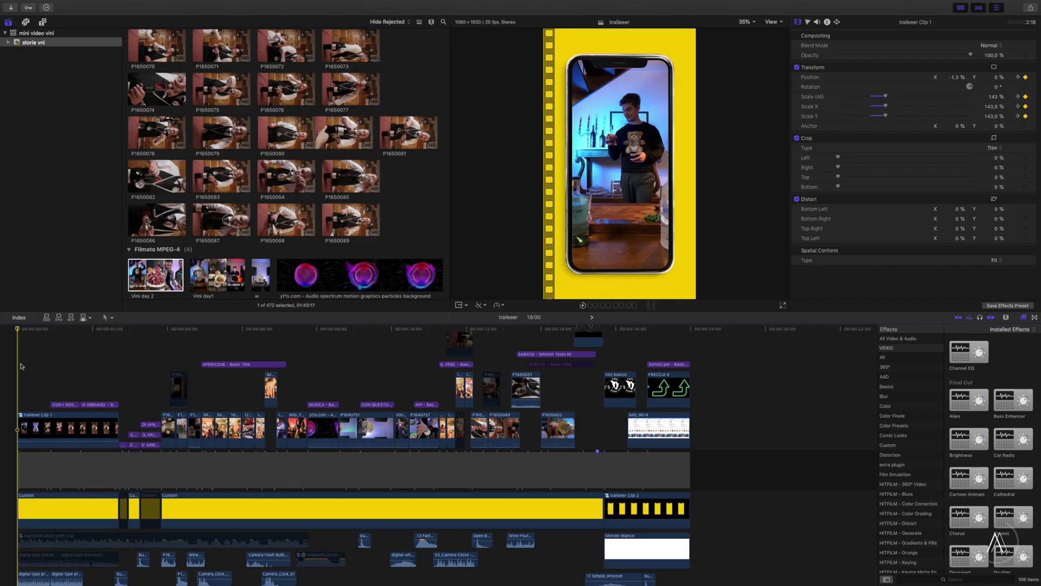
Play the timeline from the start with only the sound effects and with only the tagliatelle pesto pom music clips.
{"action": "scroll", "coordinate": [21, 366], "scroll_direction": "down", "scroll_amount": 4}
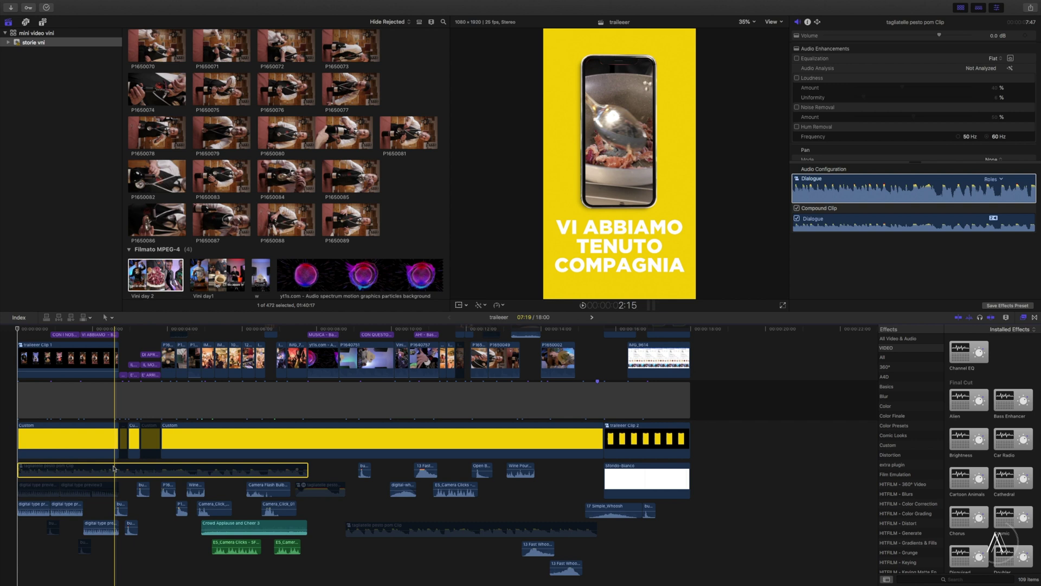
{"action": "left_click", "coordinate": [320, 489]}
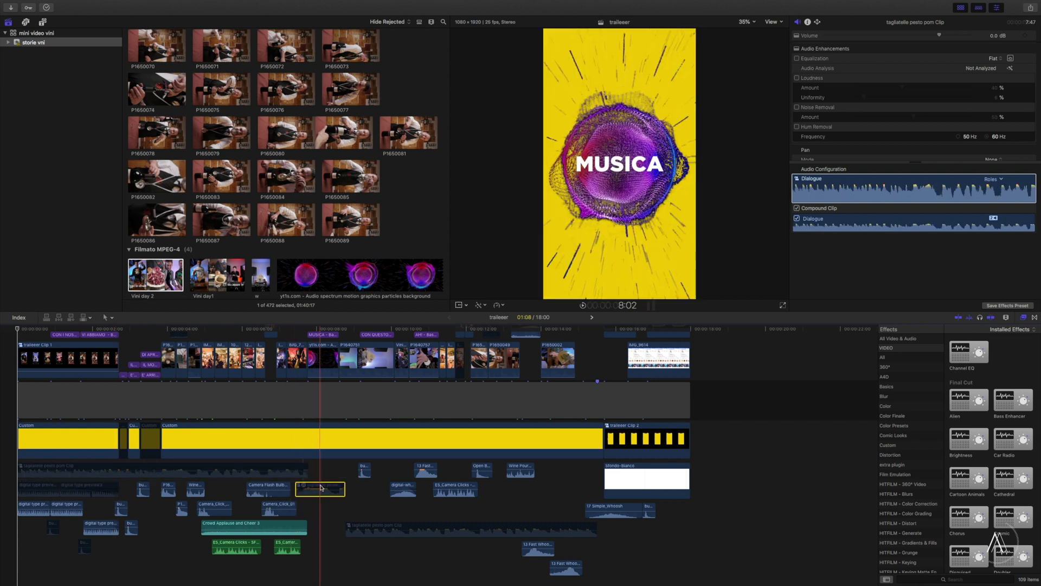
{"action": "left_click", "coordinate": [372, 531]}
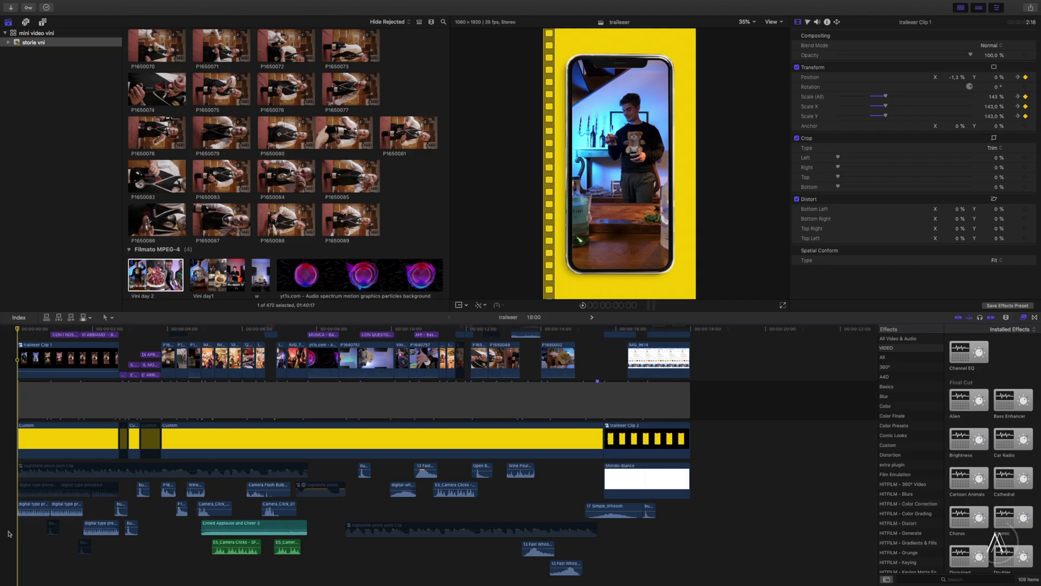
{"action": "key", "text": "space"}
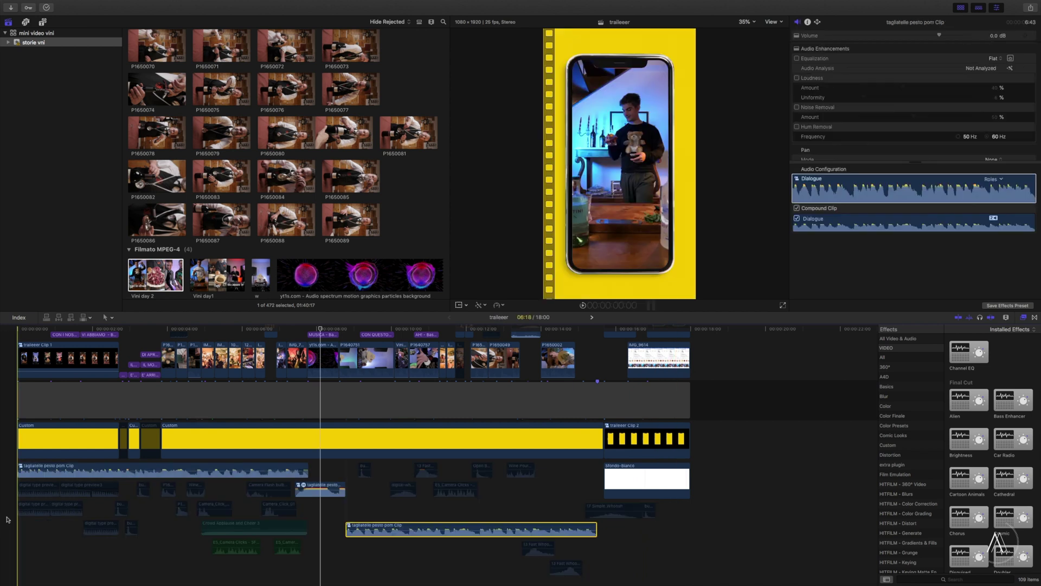
{"action": "key", "text": "Home"}
{"action": "key", "text": "space"}
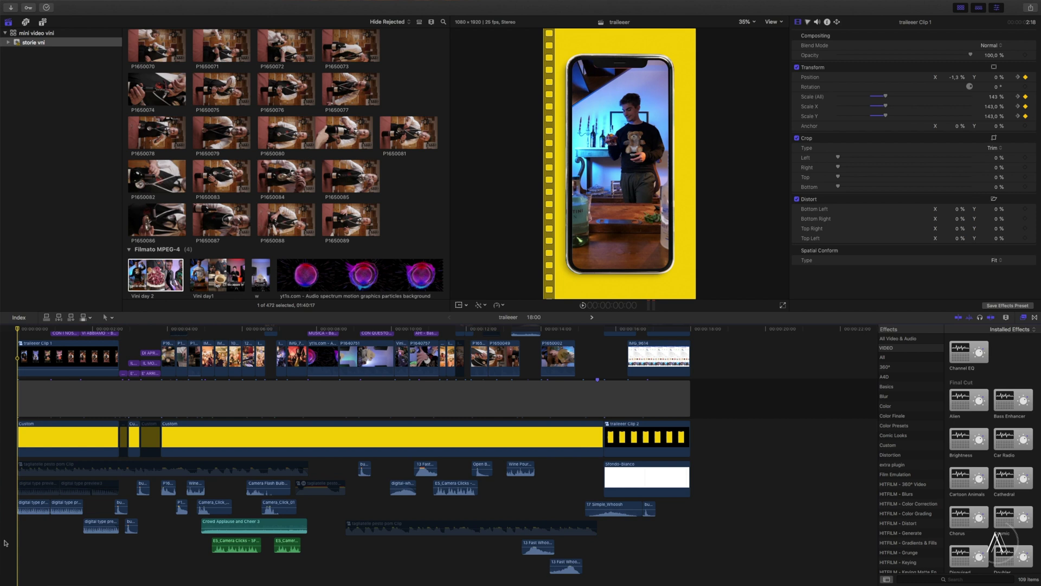
{"action": "key", "text": "space"}
{"action": "left_click", "coordinate": [23, 544]}
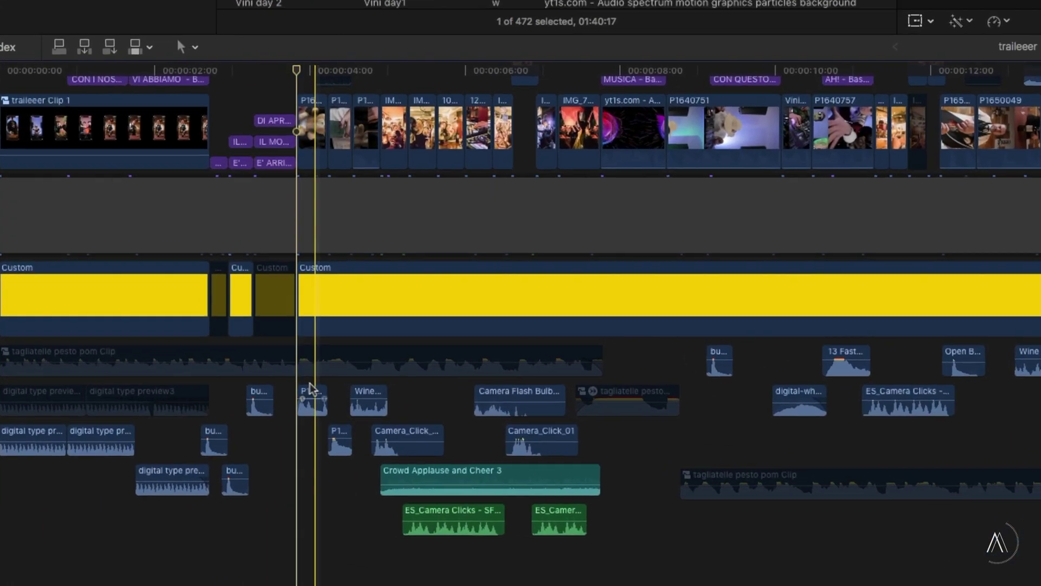
Inspect the P1650010 and P1650029 bottle audio clips and play them from 3:21.
{"action": "left_click", "coordinate": [170, 487]}
{"action": "left_click", "coordinate": [356, 435]}
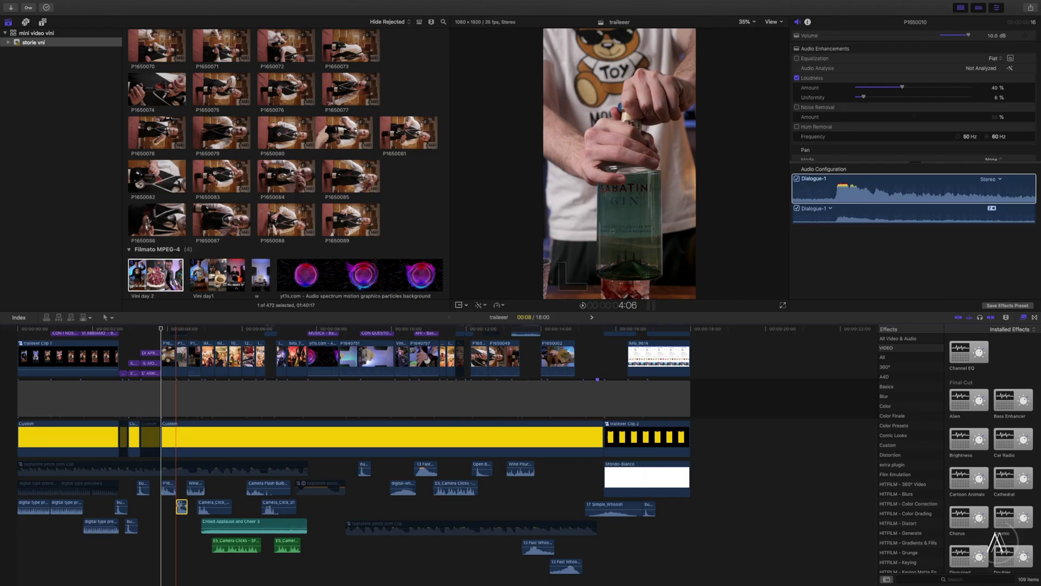
{"action": "left_click", "coordinate": [159, 507]}
{"action": "left_click", "coordinate": [167, 488]}
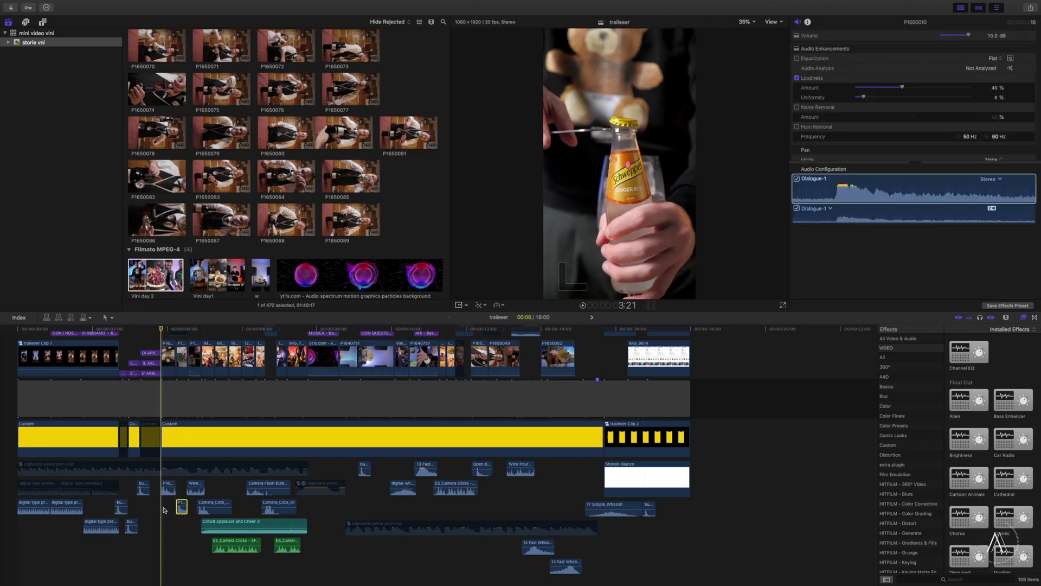
{"action": "key", "text": "ctrl+super+8"}
{"action": "key", "text": "space"}
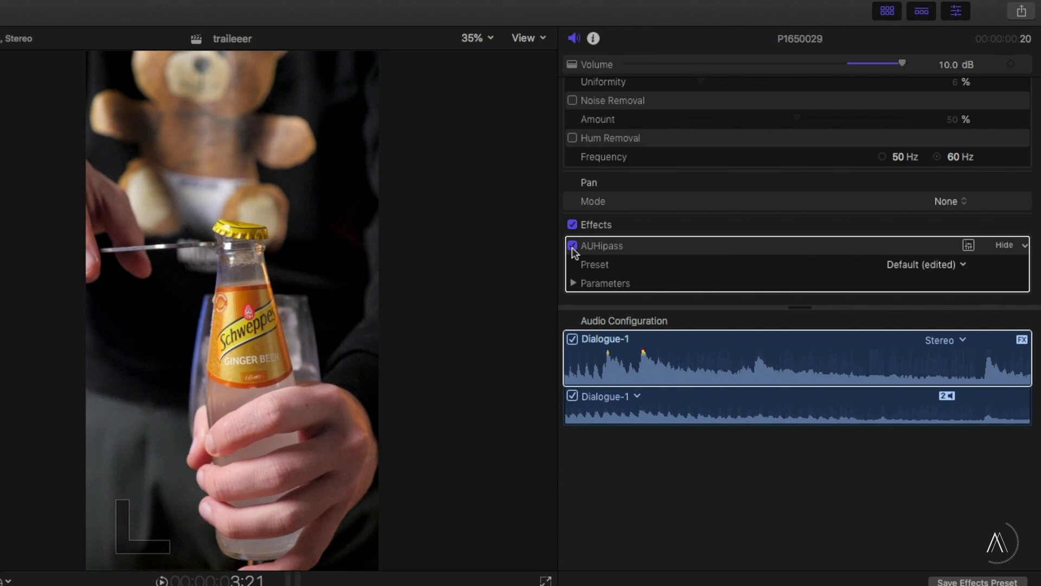
Compare the P1650029 bottle audio with the AUHipass effect off and on, leave it enabled, and play the section.
{"action": "left_click", "coordinate": [573, 247]}
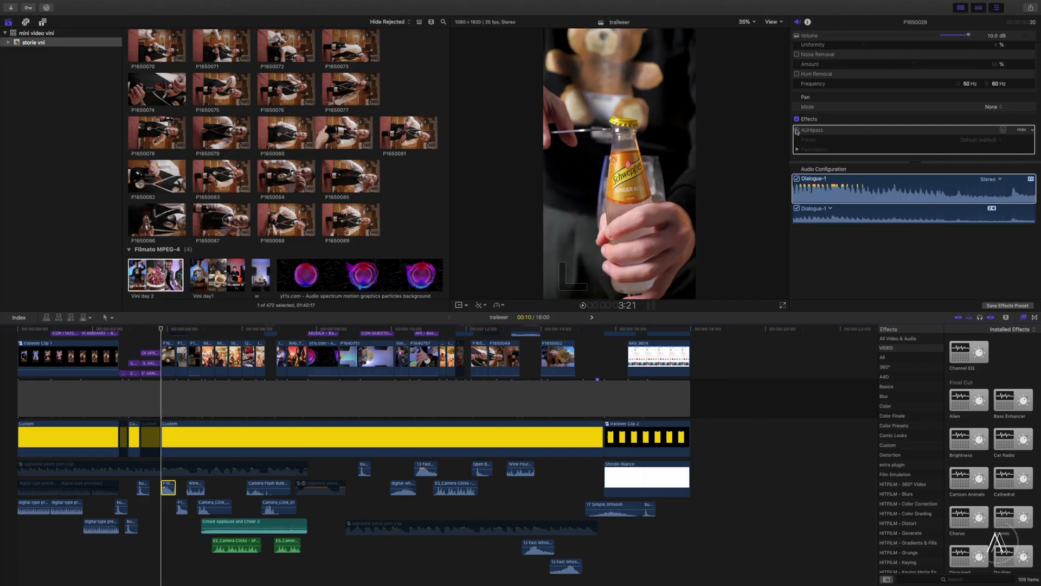
{"action": "left_click", "coordinate": [796, 130]}
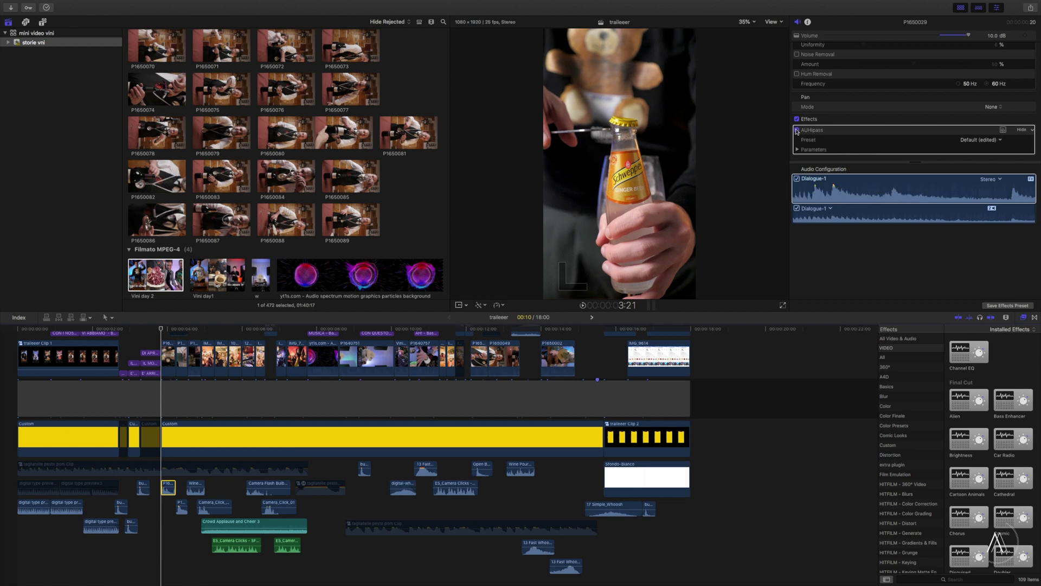
{"action": "left_click", "coordinate": [797, 131]}
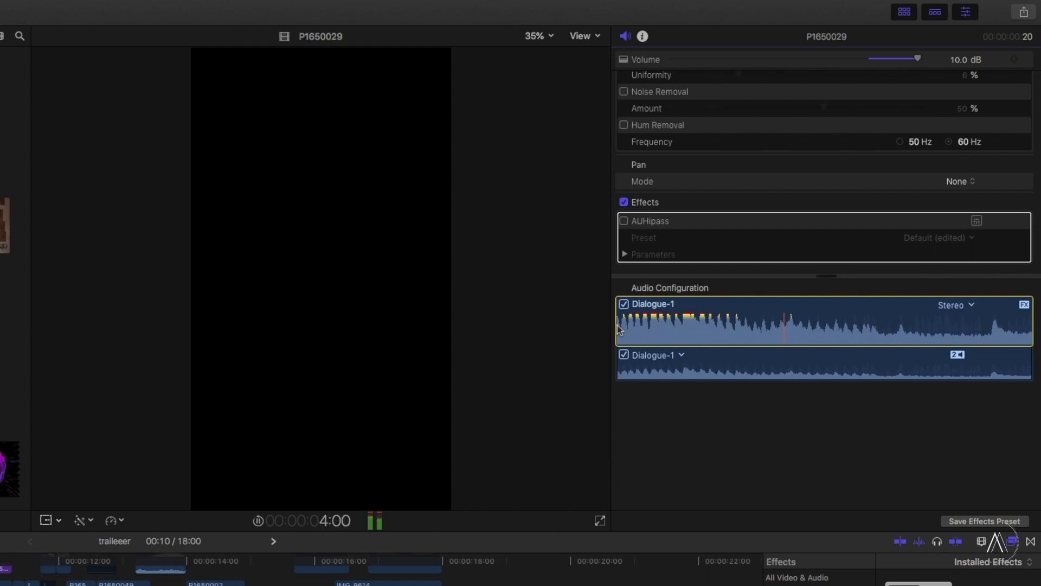
{"action": "left_click", "coordinate": [623, 221]}
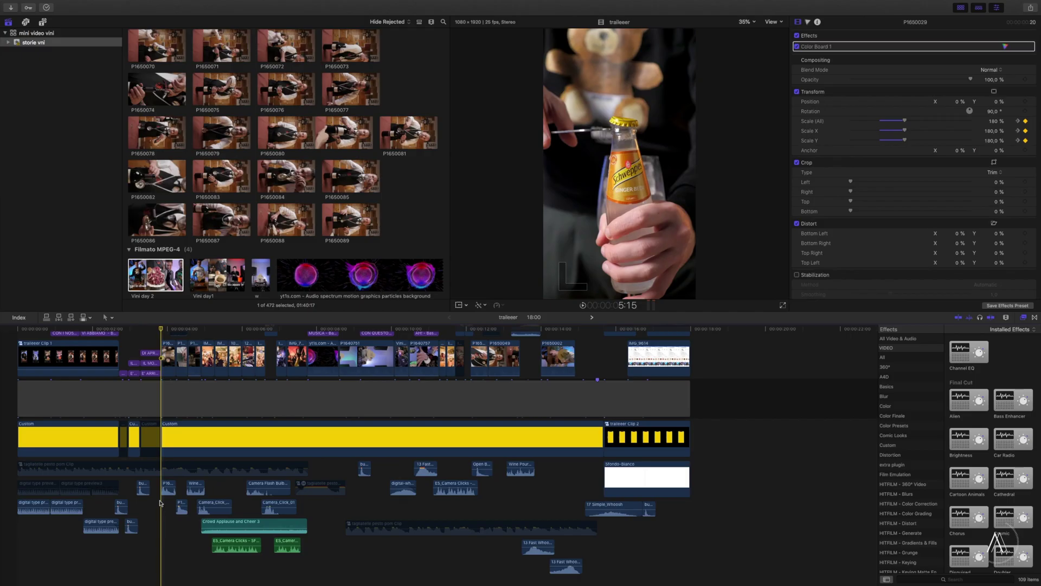
{"action": "key", "text": "space"}
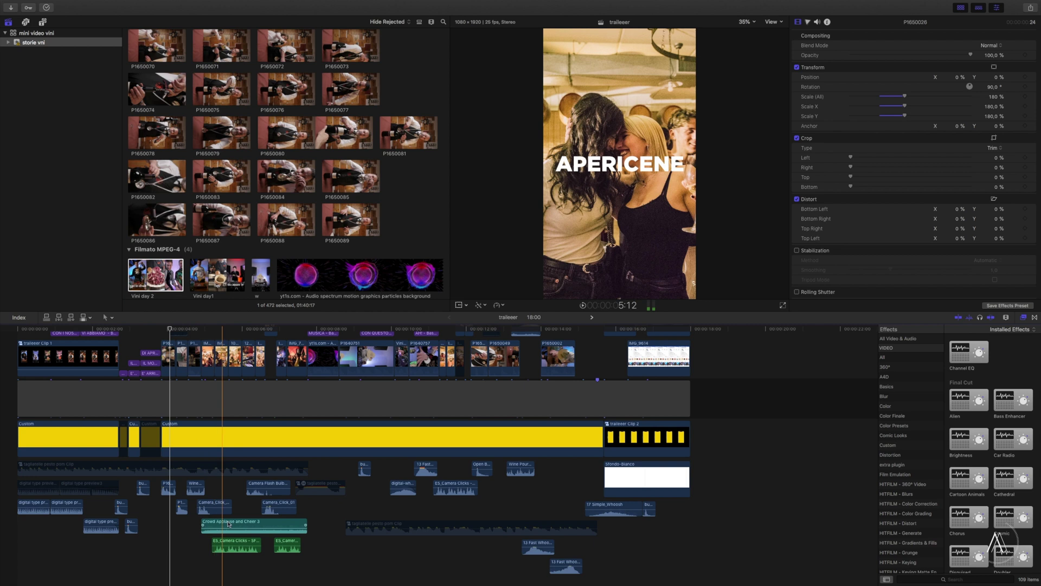
Disable the Camera_Click, Camera Flash Bulb and ES_Camera Clicks sounds around Crowd Applause and Cheer 3, and play the section.
{"action": "left_click", "coordinate": [296, 519]}
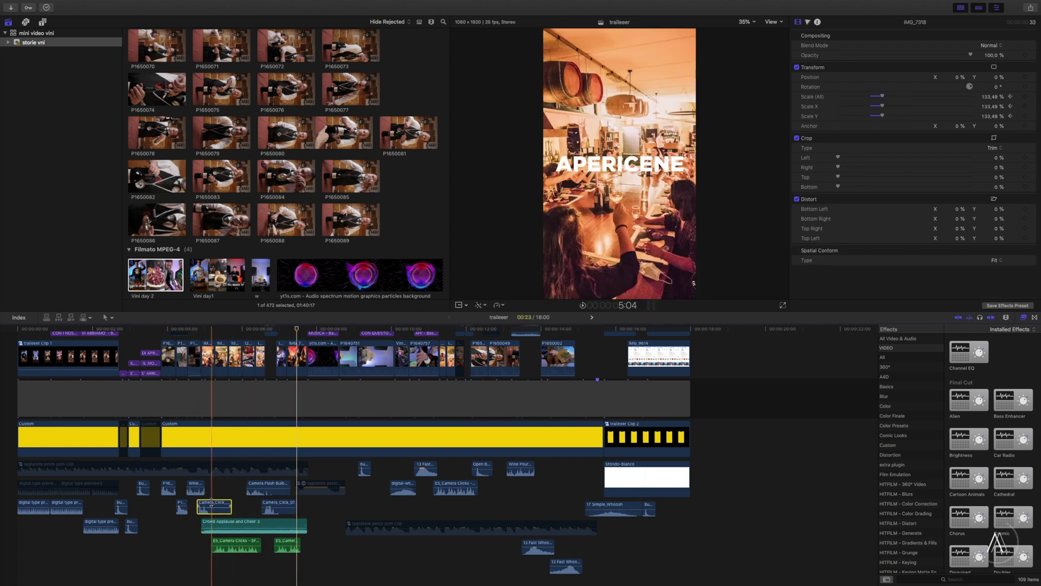
{"action": "left_click", "coordinate": [285, 545]}
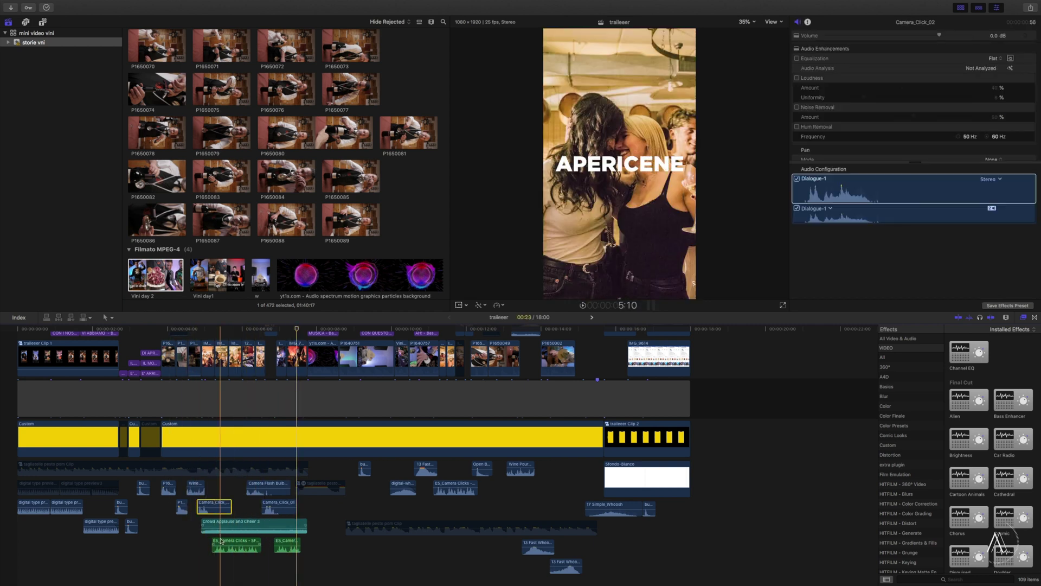
{"action": "left_click", "coordinate": [265, 489]}
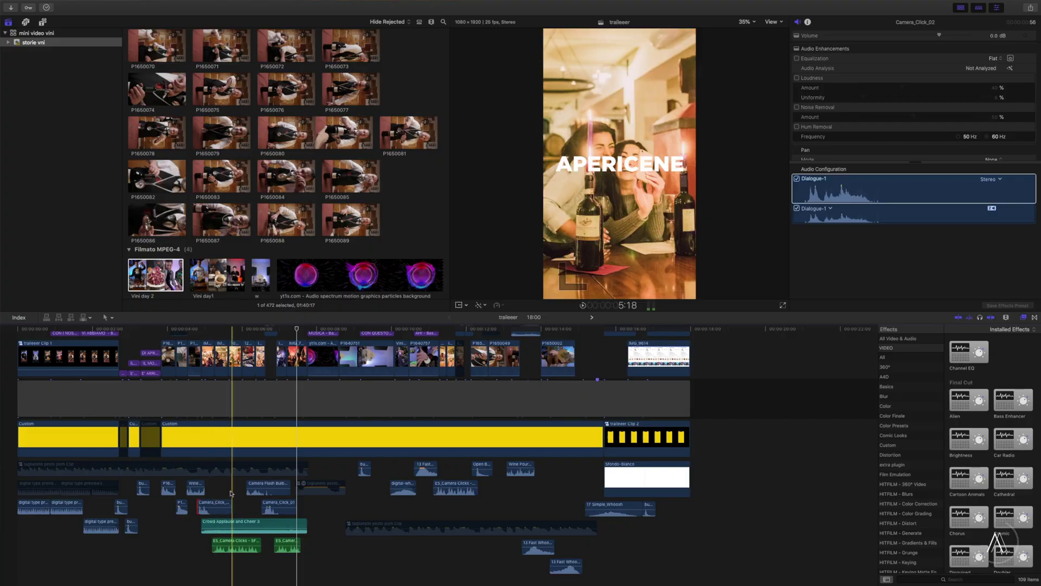
{"action": "left_click", "coordinate": [269, 508], "text": "super"}
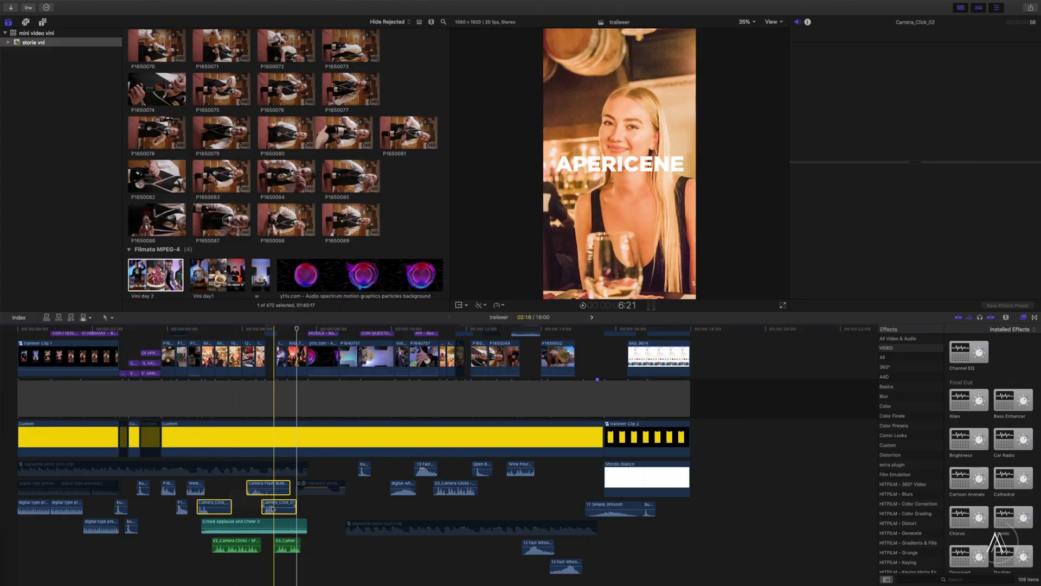
{"action": "left_click", "coordinate": [292, 552]}
{"action": "left_click", "coordinate": [244, 545], "text": "super"}
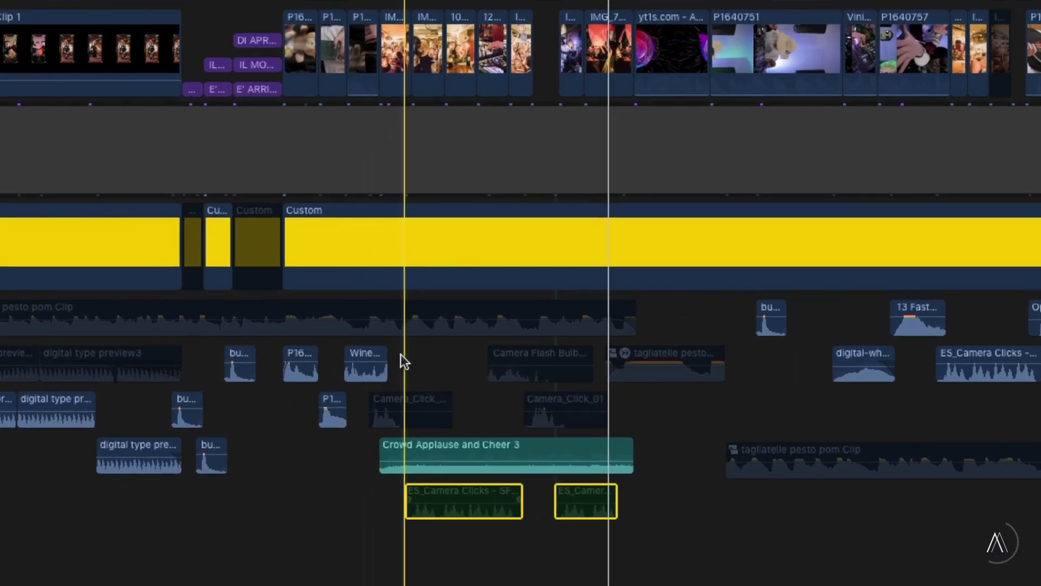
{"action": "key", "text": "v"}
{"action": "key", "text": "space"}
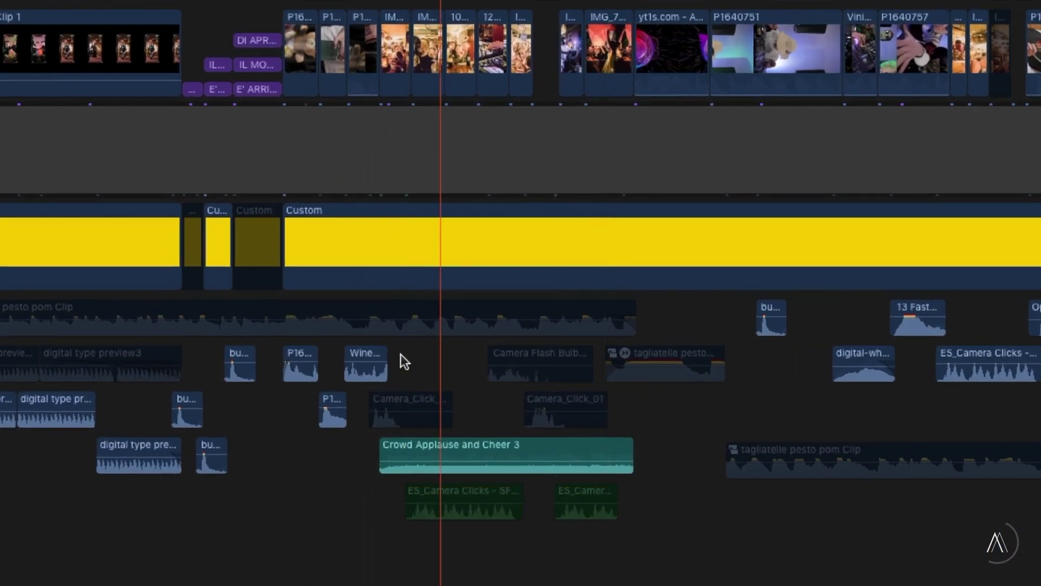